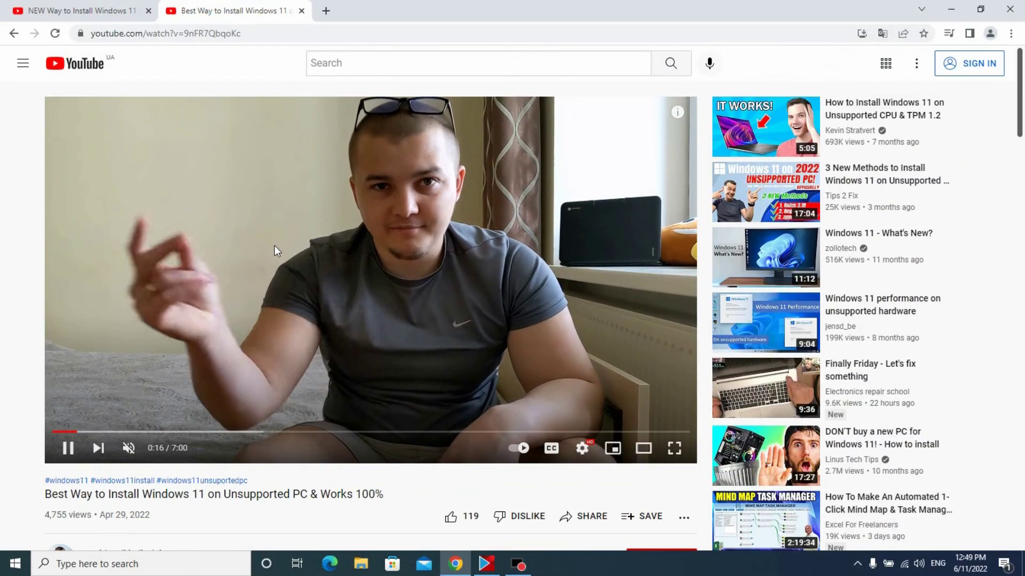
Scroll down the tutorial page and select the whole video title
scroll(241, 312, down, 1)
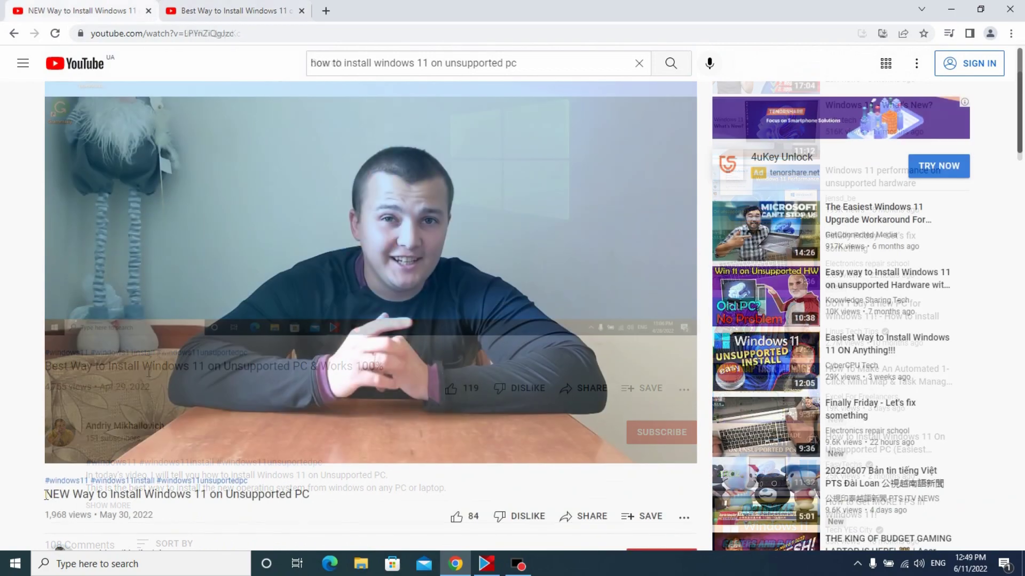
drag(44, 494, 149, 491)
drag(286, 496, 319, 495)
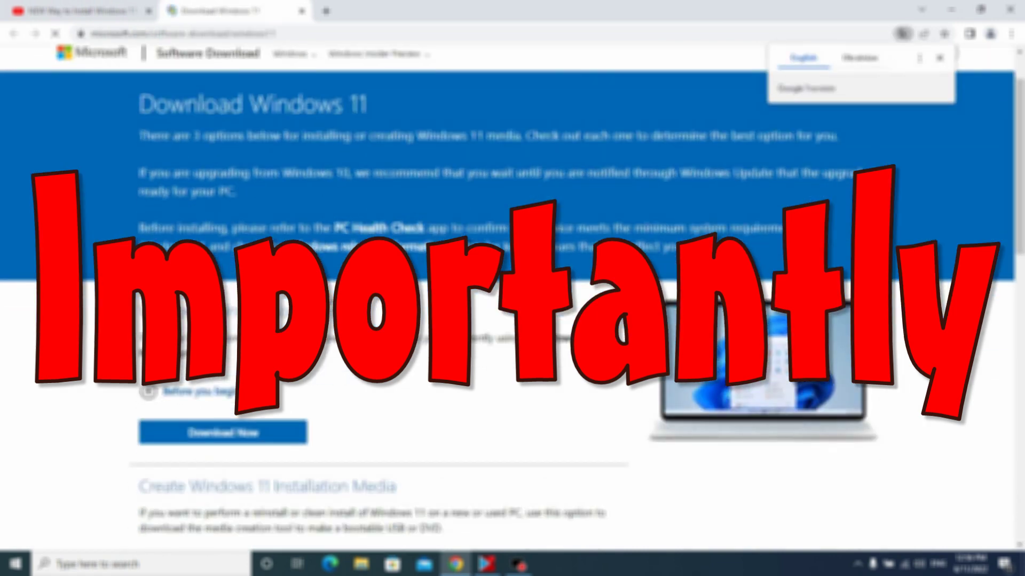
Download the Windows 11 Easy.zip archive from Google Drive and open the finished download's options
scroll(512, 293, down, 5)
scroll(323, 305, down, 3)
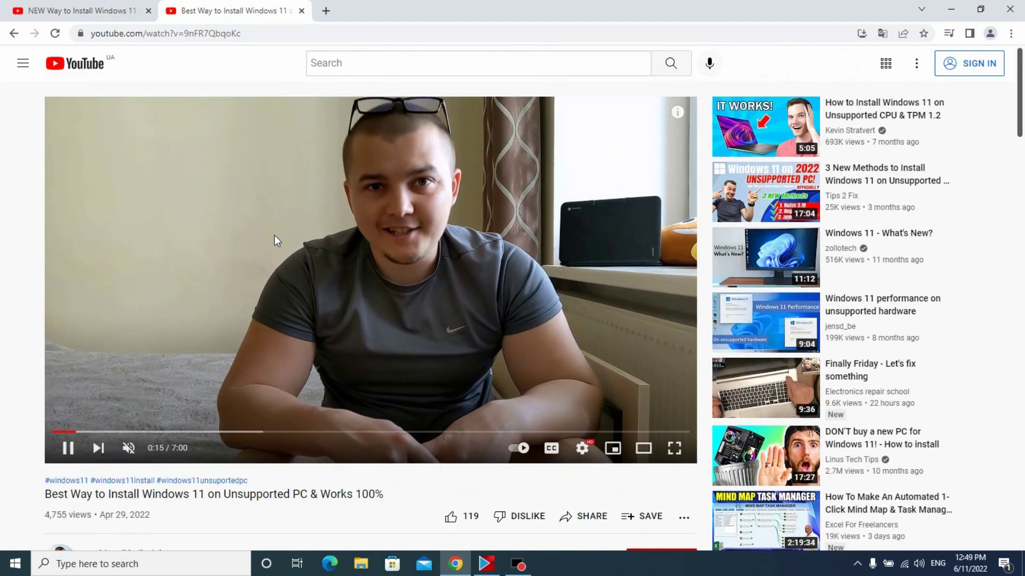
scroll(241, 313, down, 1)
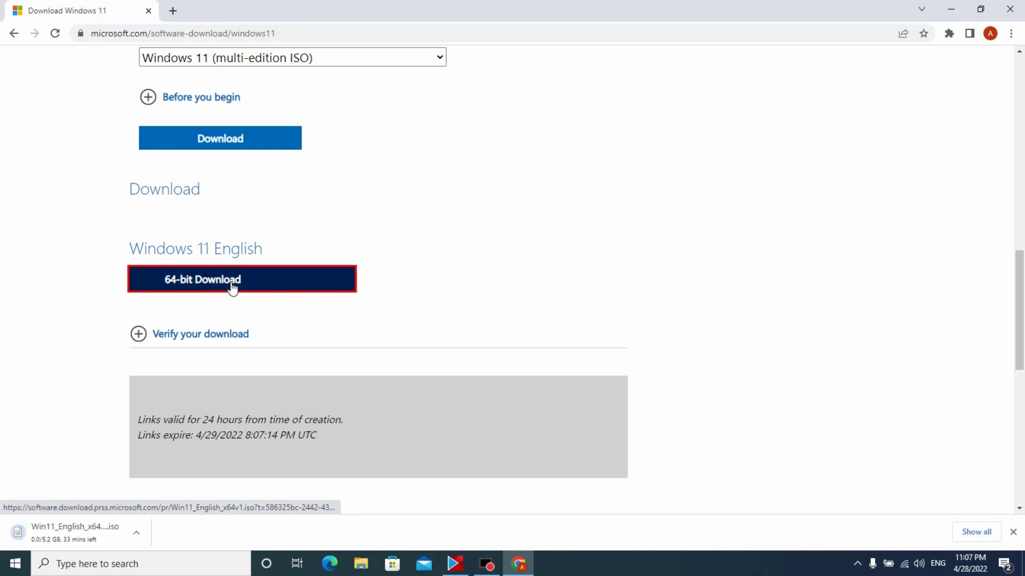
click(930, 65)
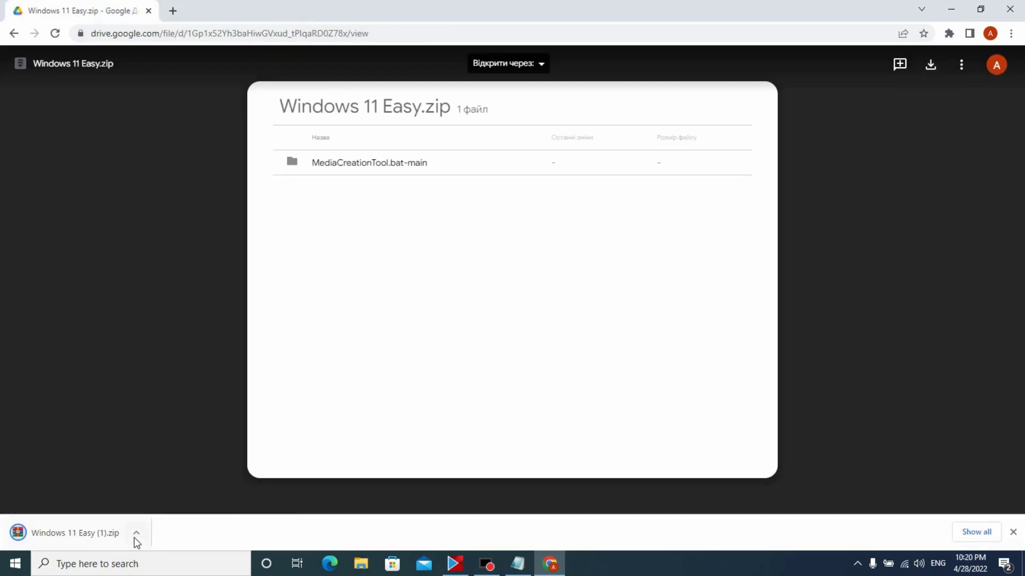
click(135, 536)
Show the downloaded Windows 11 Easy archive in the Downloads folder and bring up its context menu
click(174, 496)
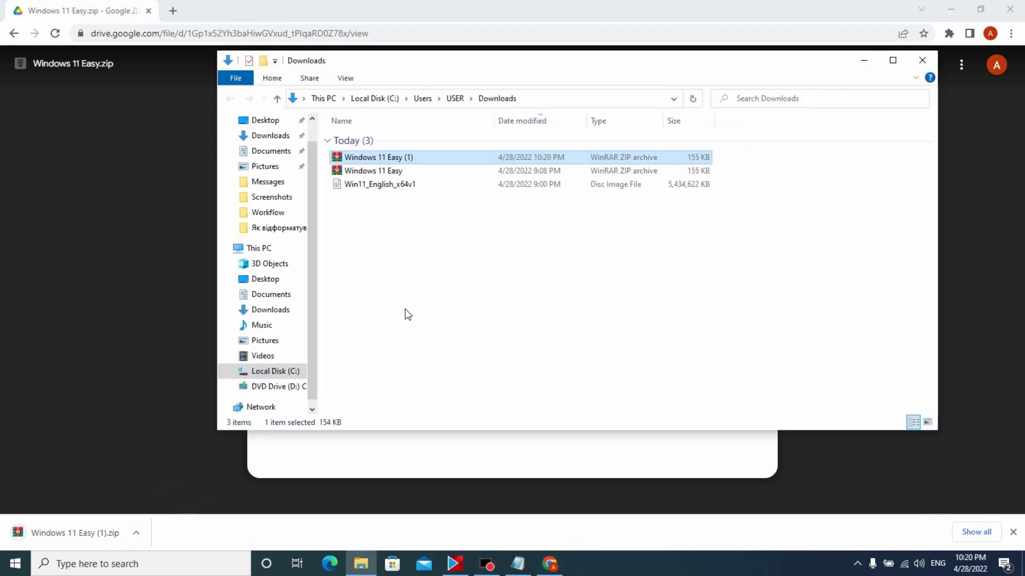
right_click(381, 171)
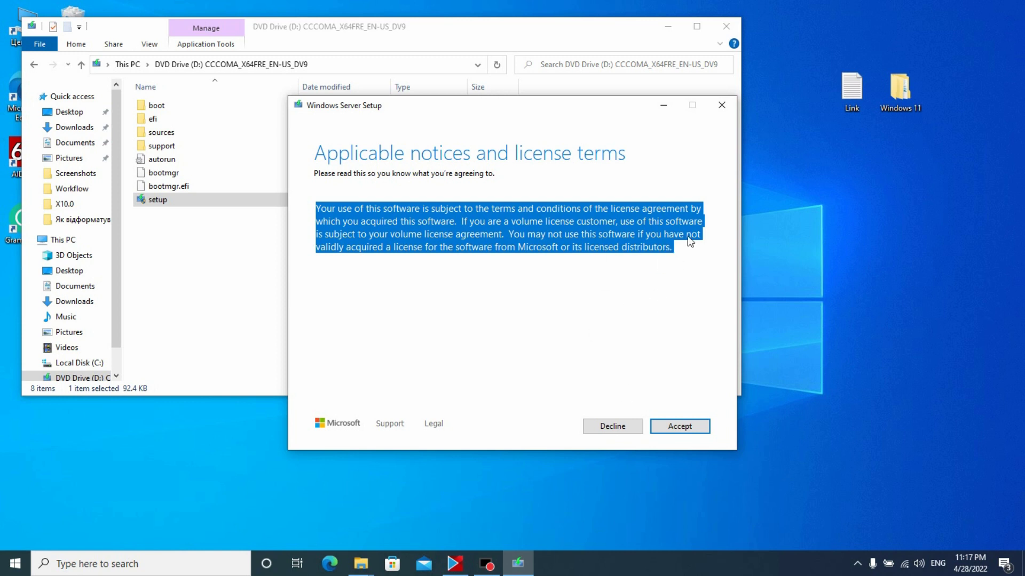
Accept the license, keep personal files only, confirm with Yes, and close the DVD drive folder
click(700, 427)
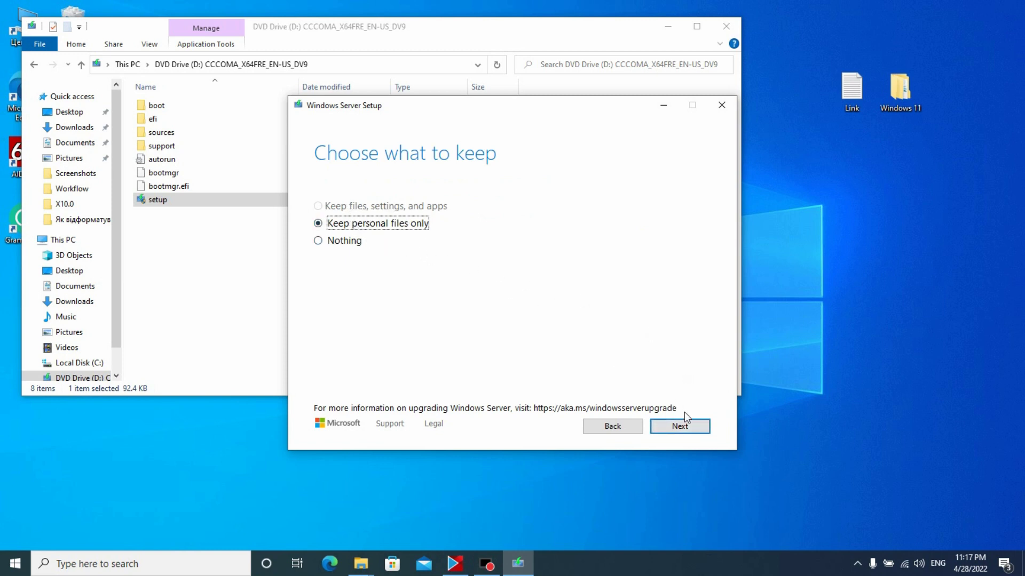
click(619, 427)
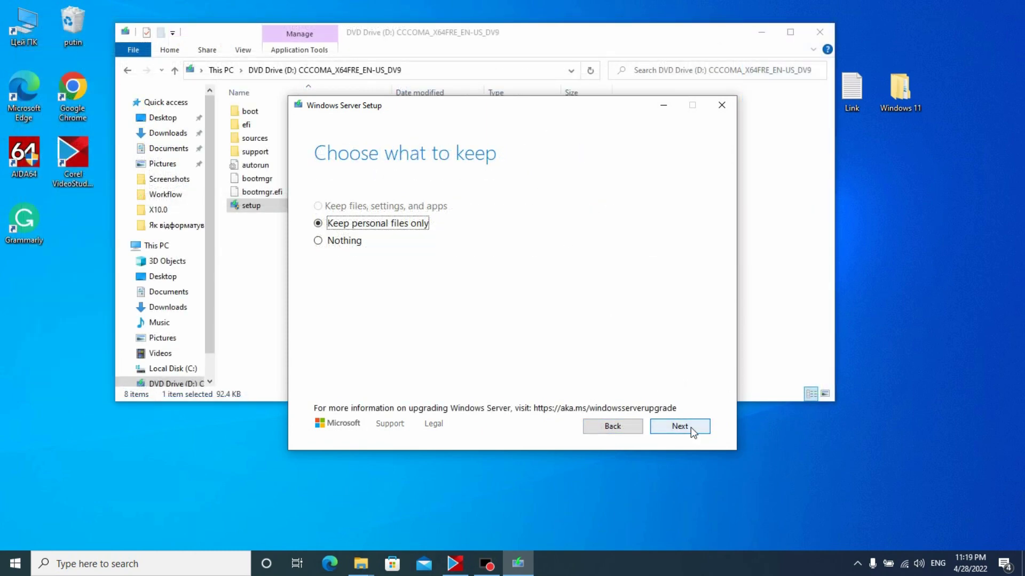
click(691, 428)
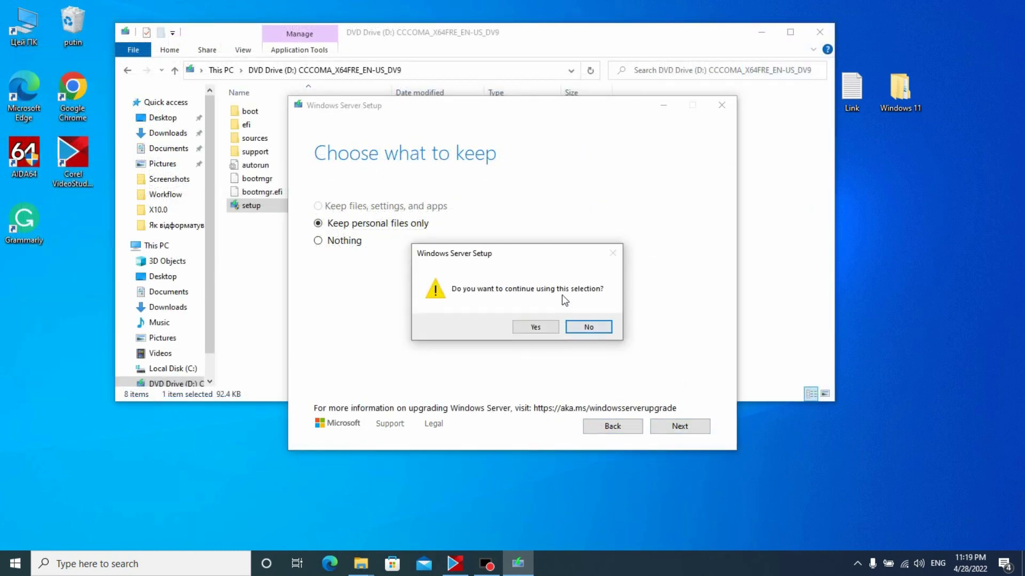
click(534, 324)
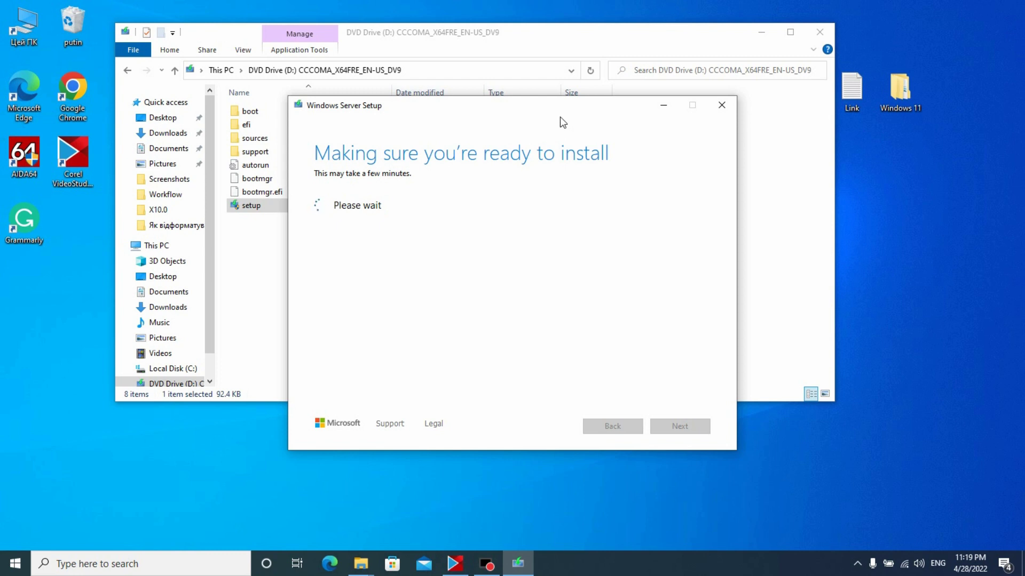
click(821, 31)
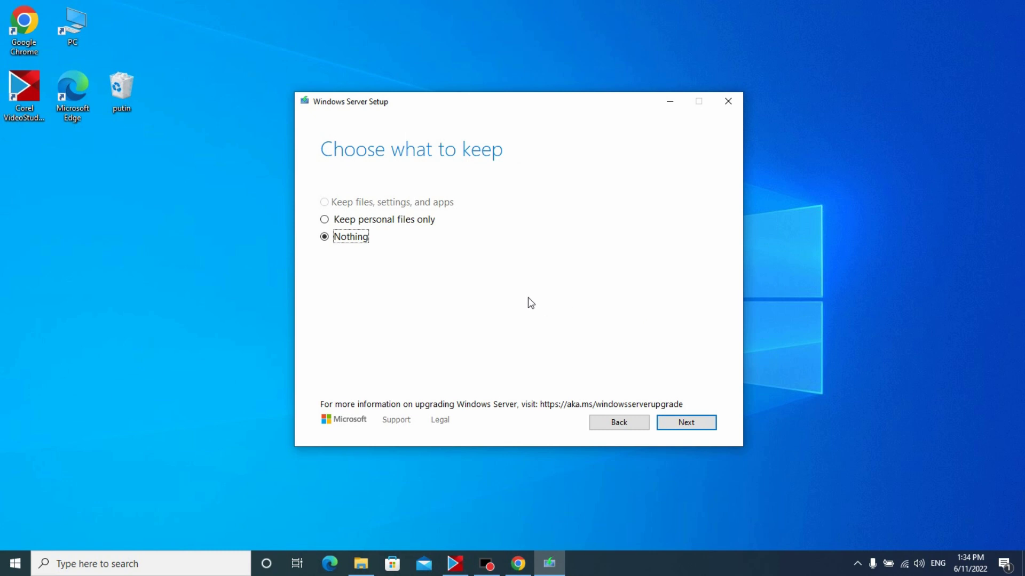
Nudge the setup window up, continue past the keep choice, and accept the license terms again
drag(426, 108, 419, 99)
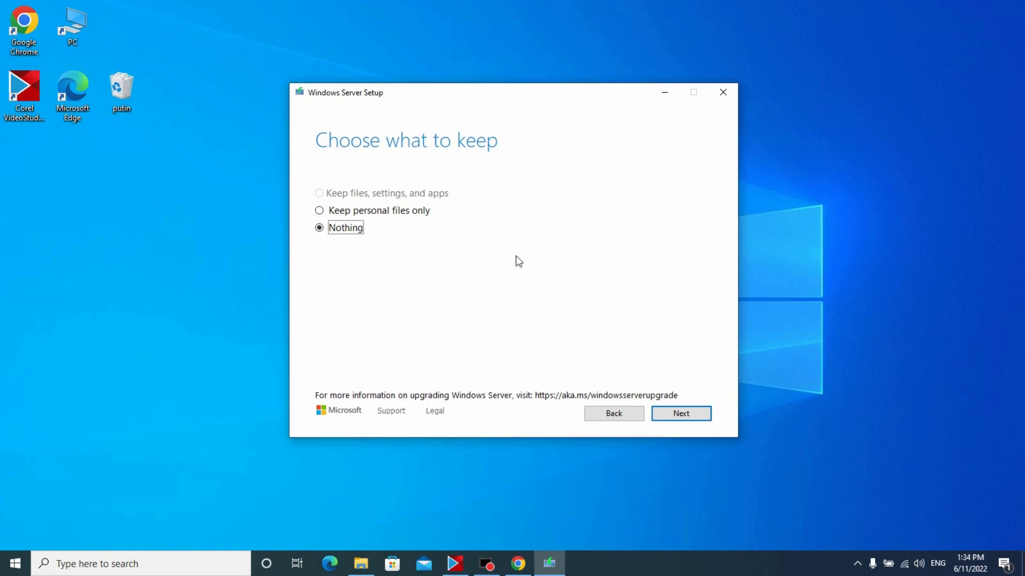
click(679, 418)
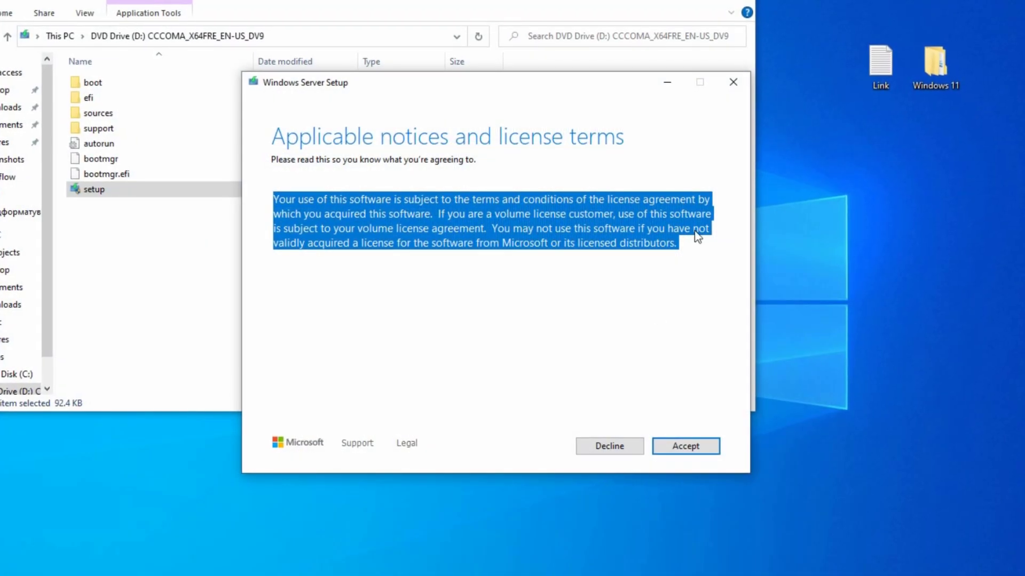
click(707, 447)
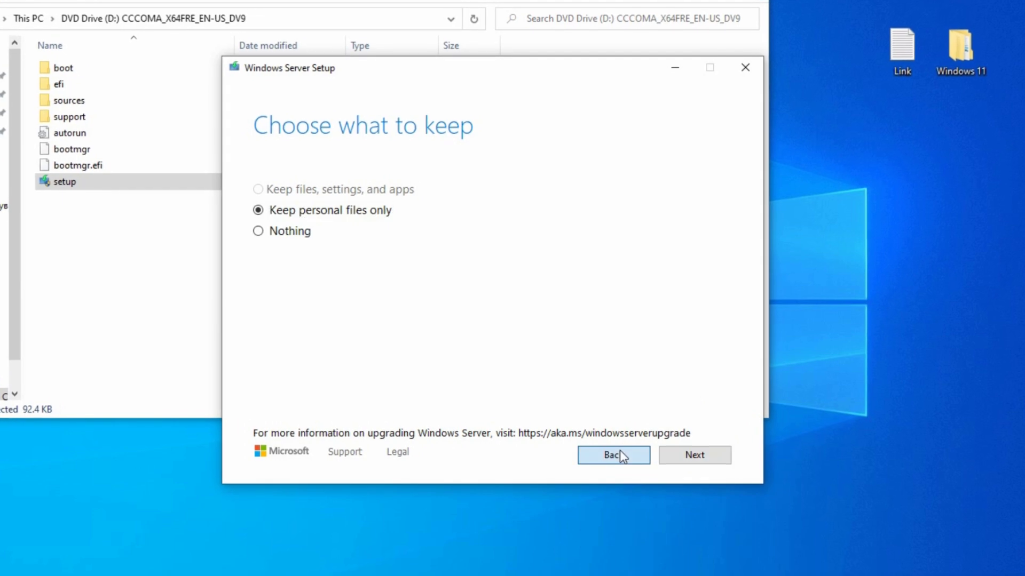
key(Return)
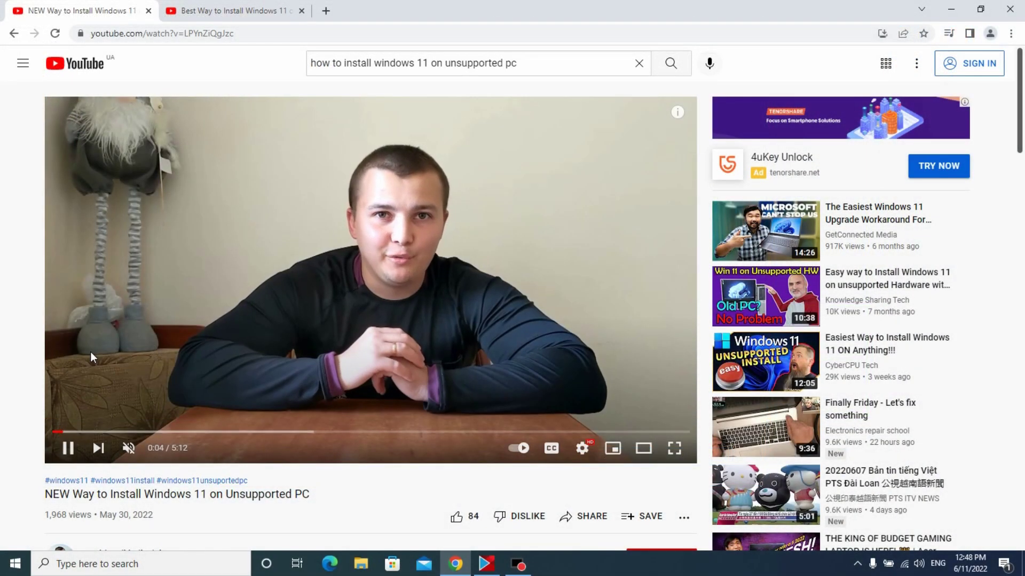
scroll(5, 249, down, 4)
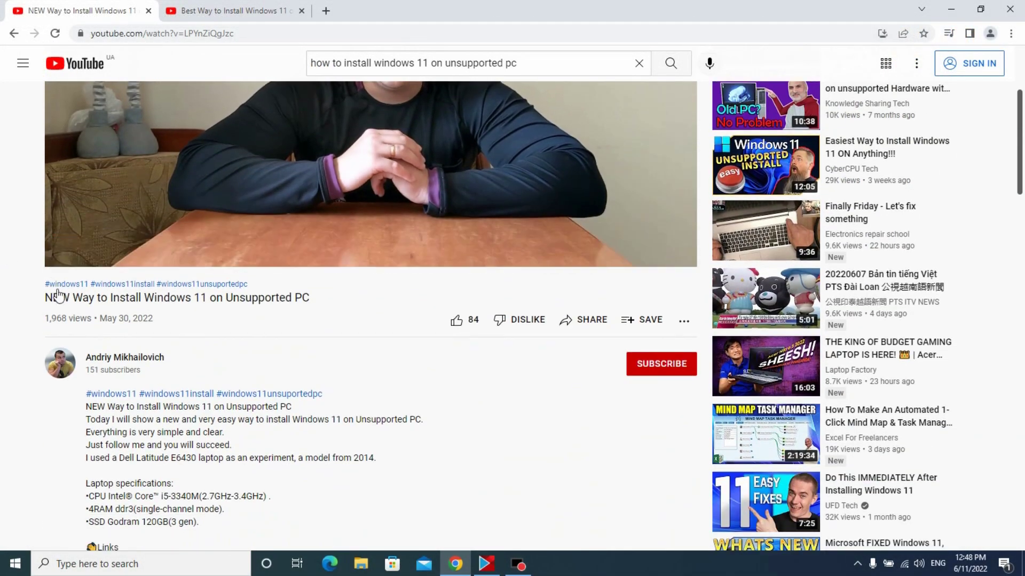
scroll(56, 293, down, 3)
scroll(66, 297, up, 7)
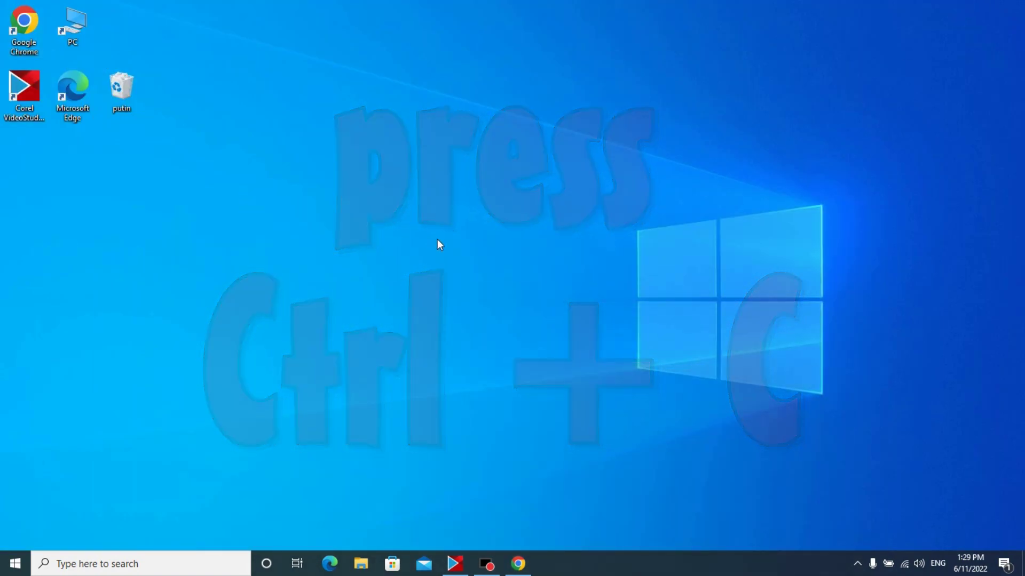
Create a new desktop text document and paste the TPM-bypass script into it
right_click(437, 239)
mouse_move(495, 374)
click(624, 451)
key(Return)
key(Return)
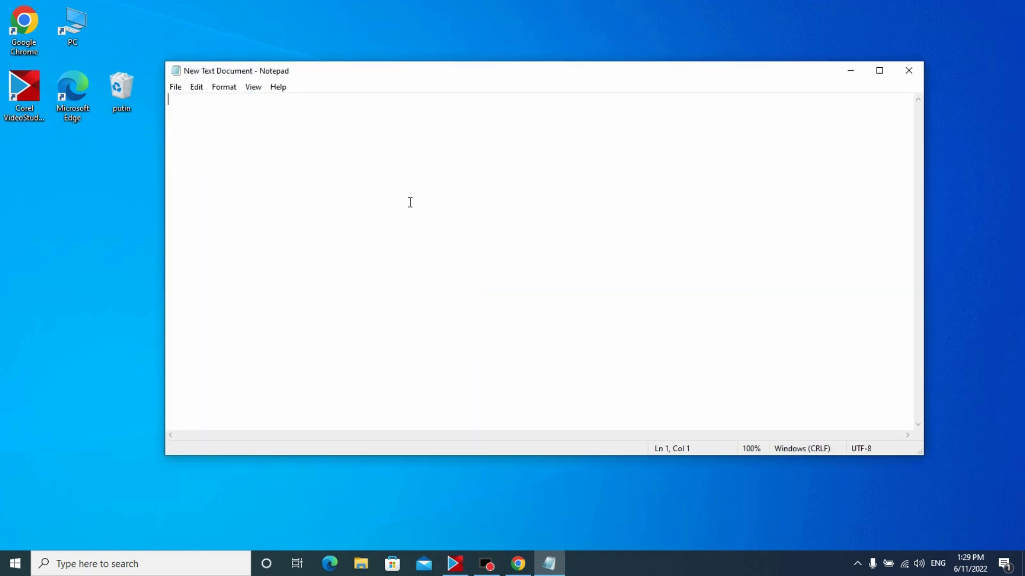
key(ctrl+v)
Save the script to the Desktop as Windows11.cmd with the All Files type
click(175, 87)
click(195, 147)
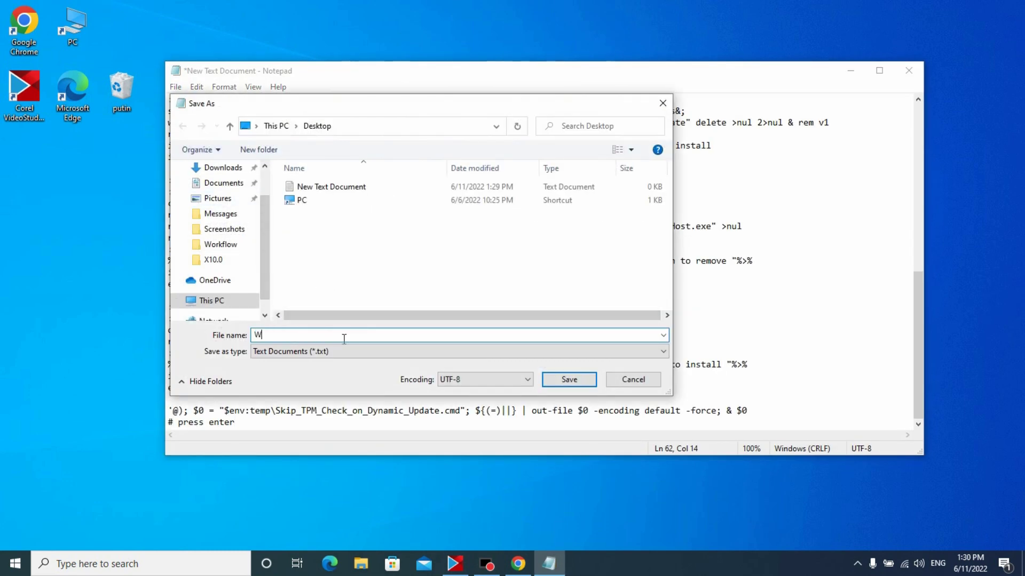
text(Windows11.cmd)
click(632, 350)
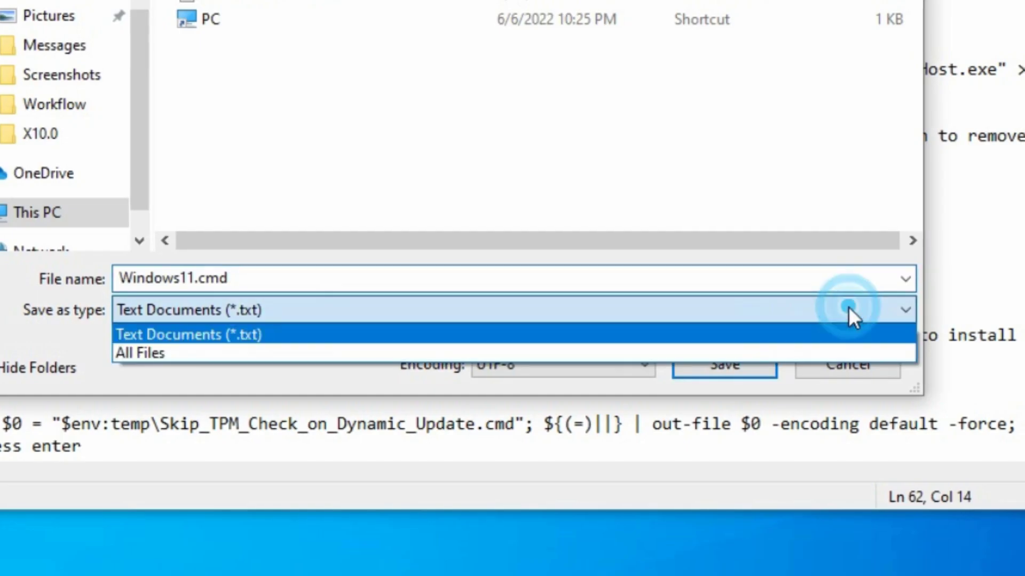
click(504, 352)
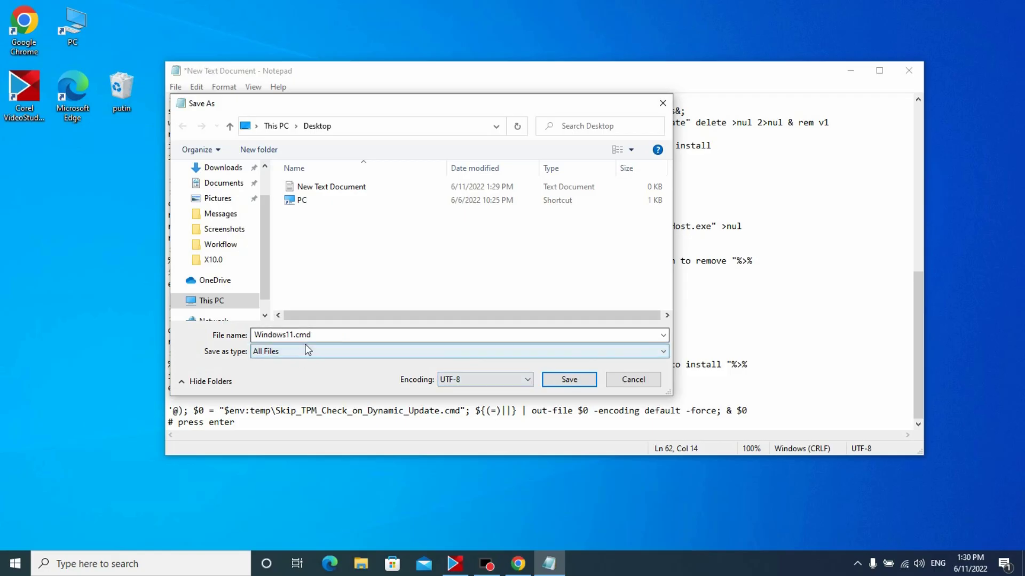
click(569, 380)
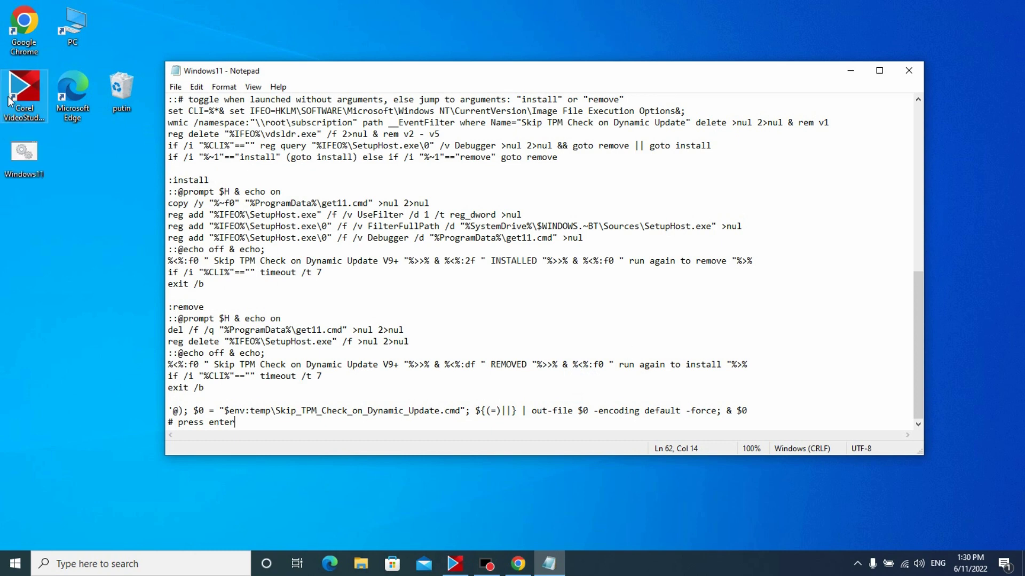
Close Notepad and drag the Windows11 file icon toward the desktop centre
click(905, 73)
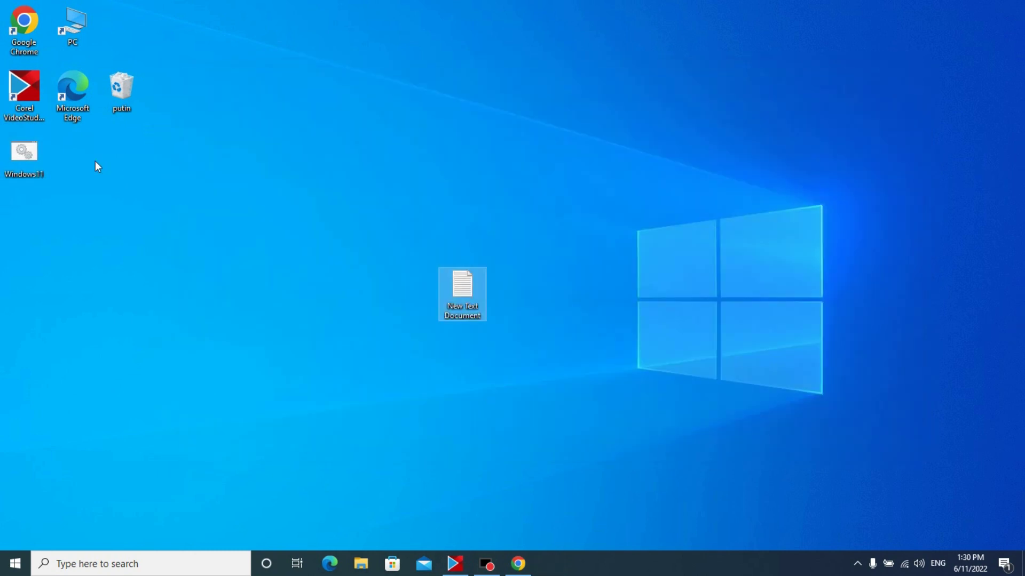
right_click(32, 157)
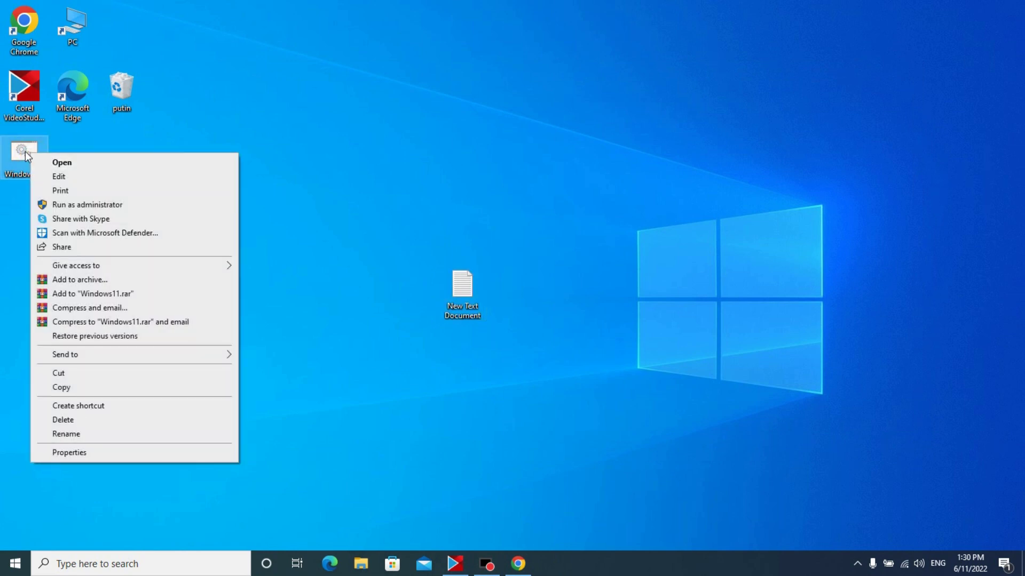
click(9, 196)
drag(22, 165, 472, 184)
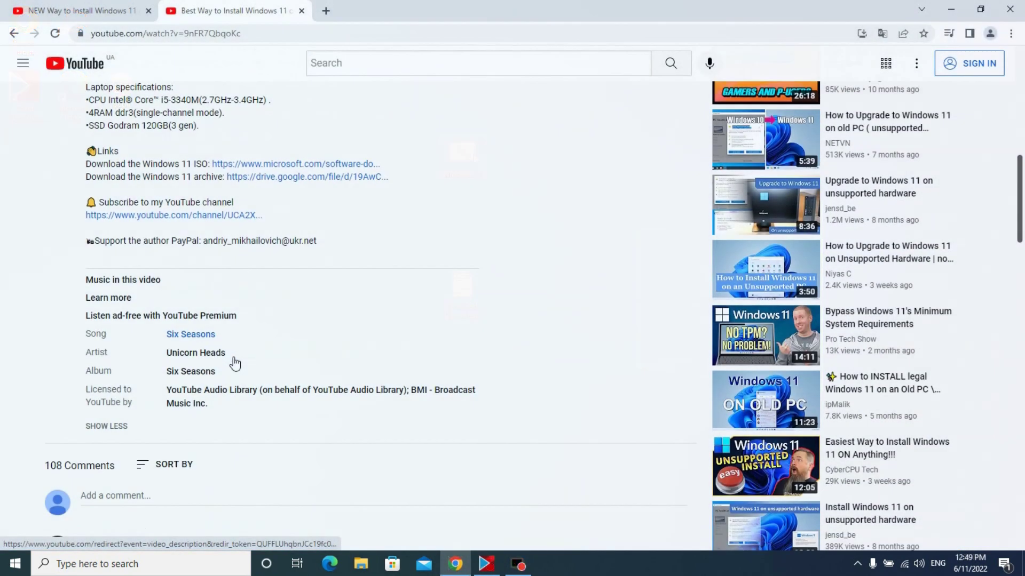
scroll(234, 364, down, 3)
scroll(234, 364, down, 9)
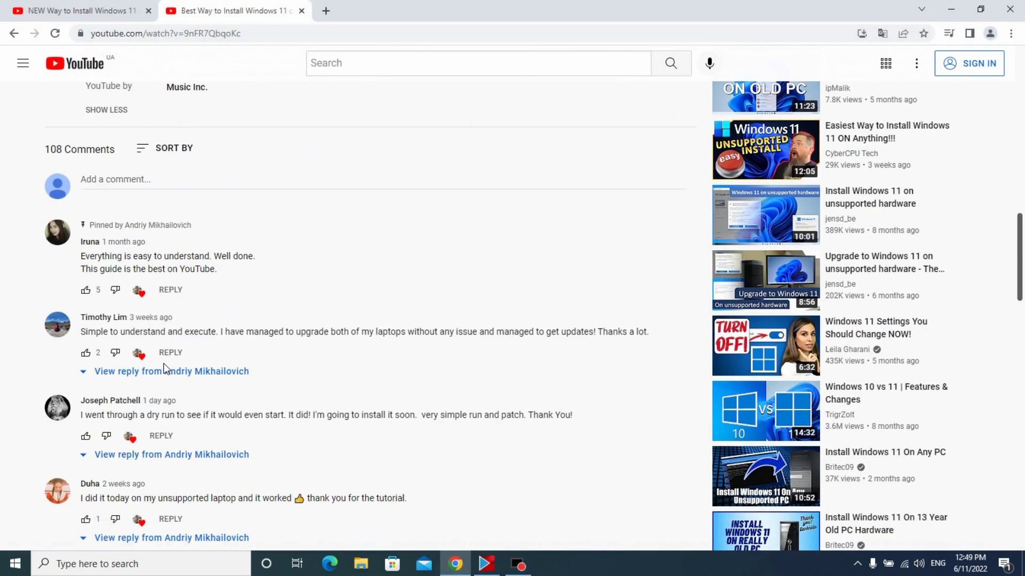
scroll(164, 364, down, 10)
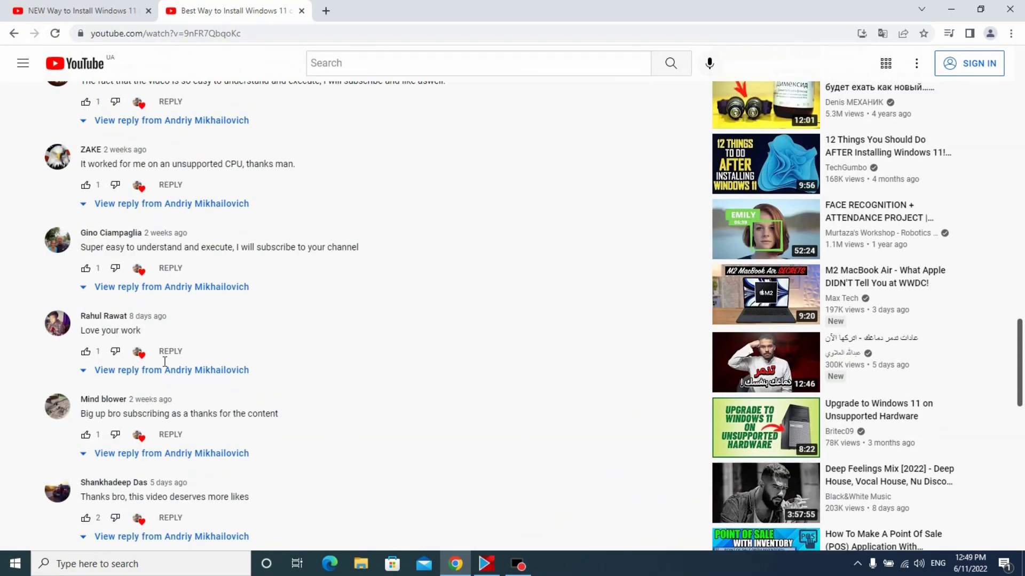
scroll(164, 363, down, 6)
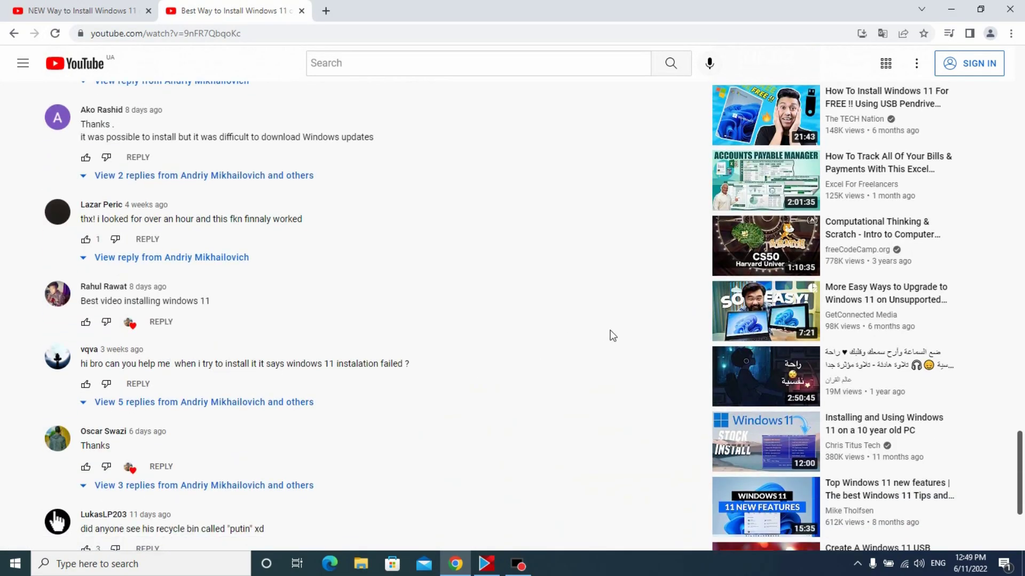
scroll(612, 335, down, 4)
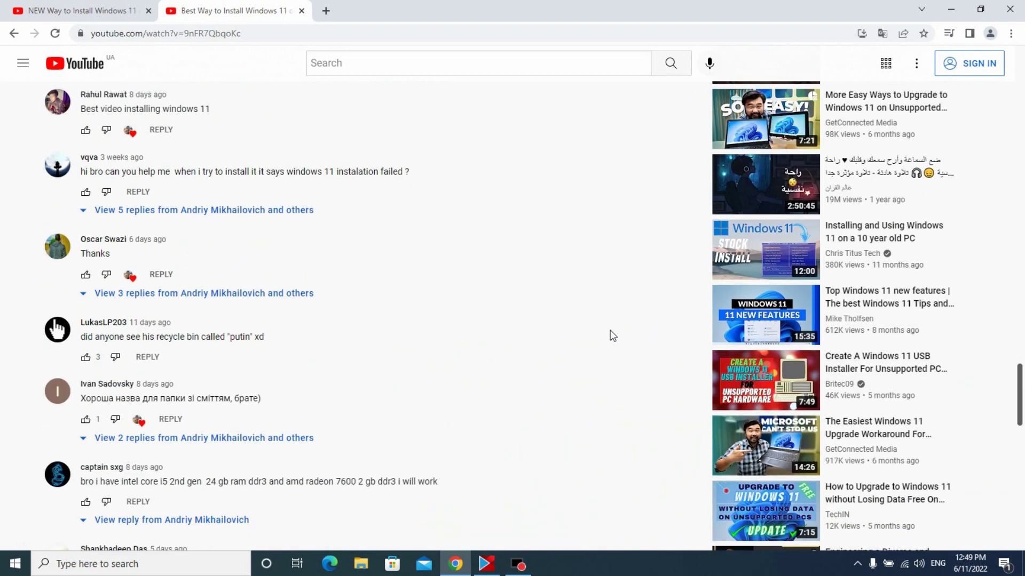
scroll(612, 335, down, 1)
scroll(613, 335, down, 4)
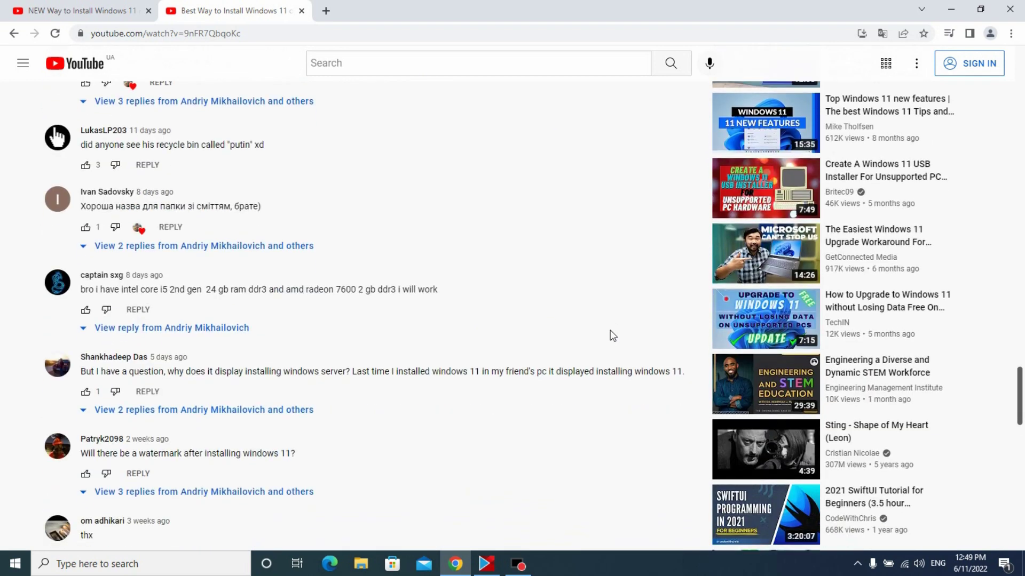
scroll(613, 335, down, 5)
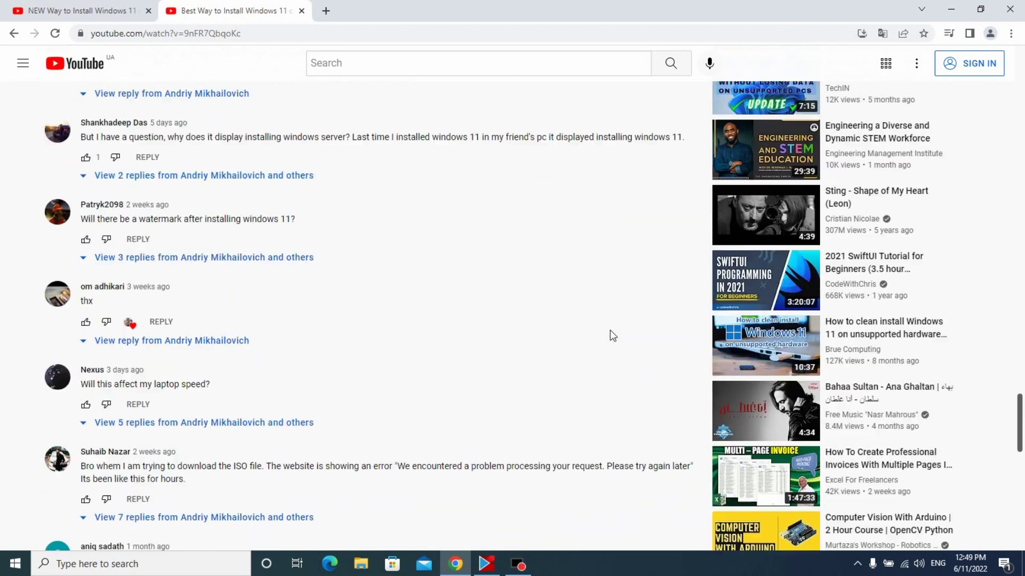
scroll(613, 335, up, 20)
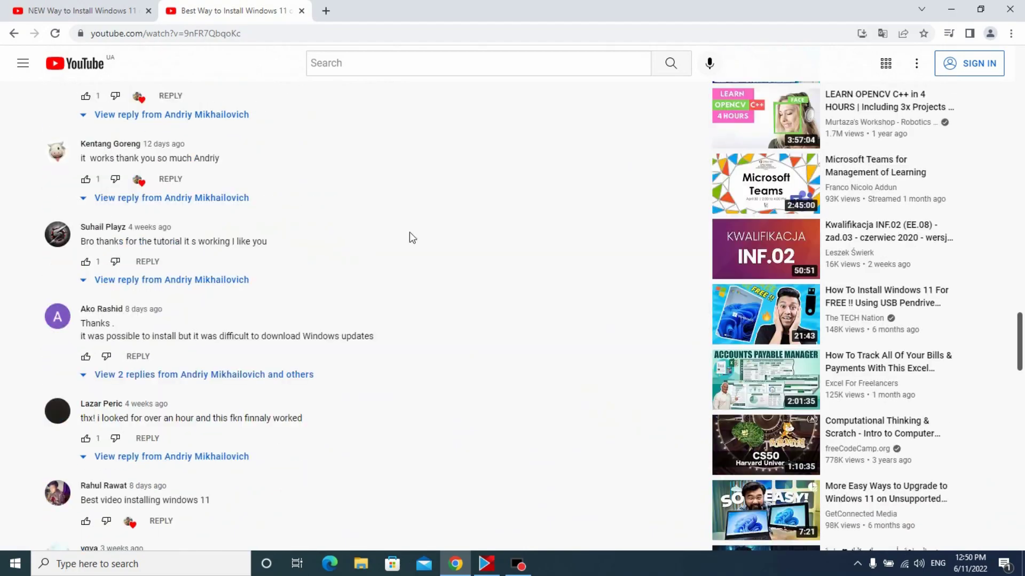